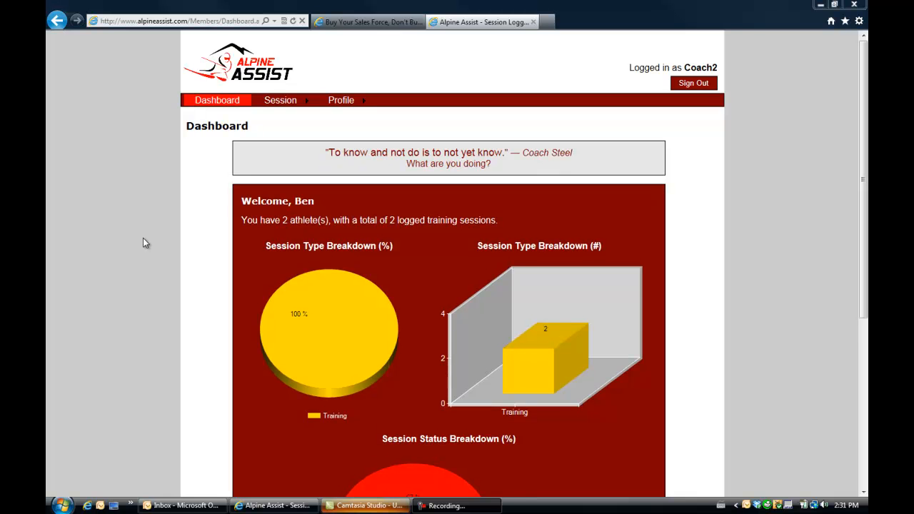
# Step: Open the coach's own profile and review its details and enabled optional session fields
pyautogui.moveTo(340, 106)
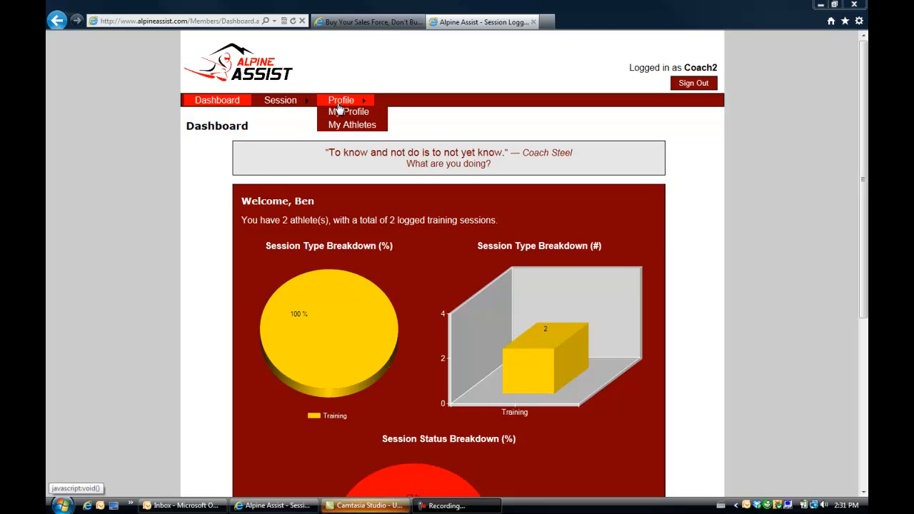
pyautogui.click(349, 112)
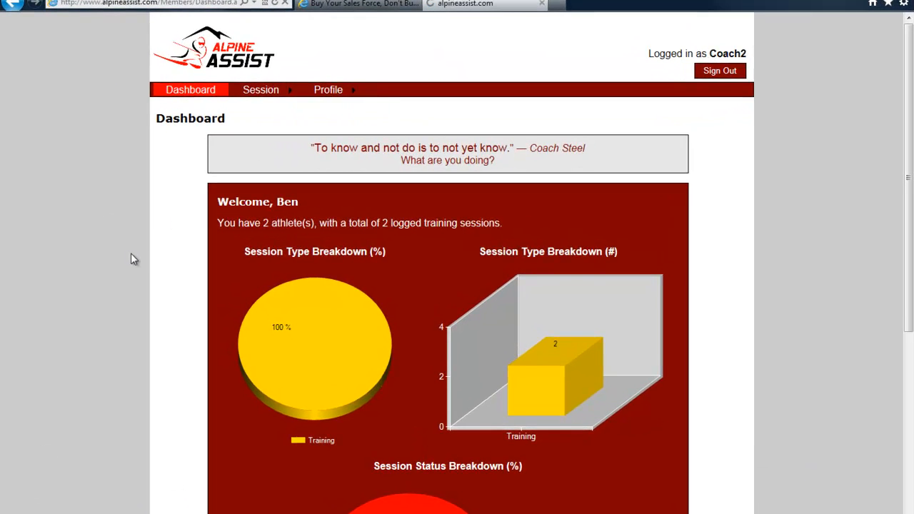
pyautogui.scroll(-1, 132, 260)
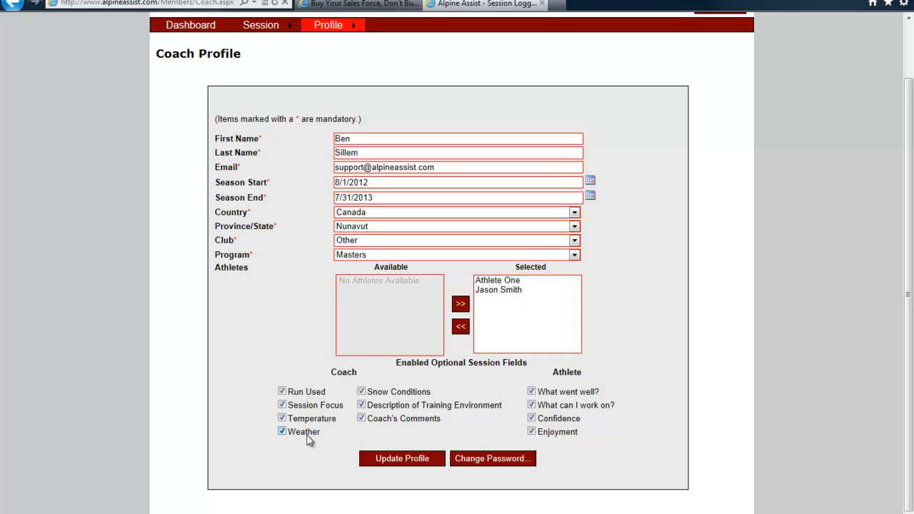
# Step: Return to the dashboard and open the completed 8/28/2012 AM training session for editing
pyautogui.click(180, 25)
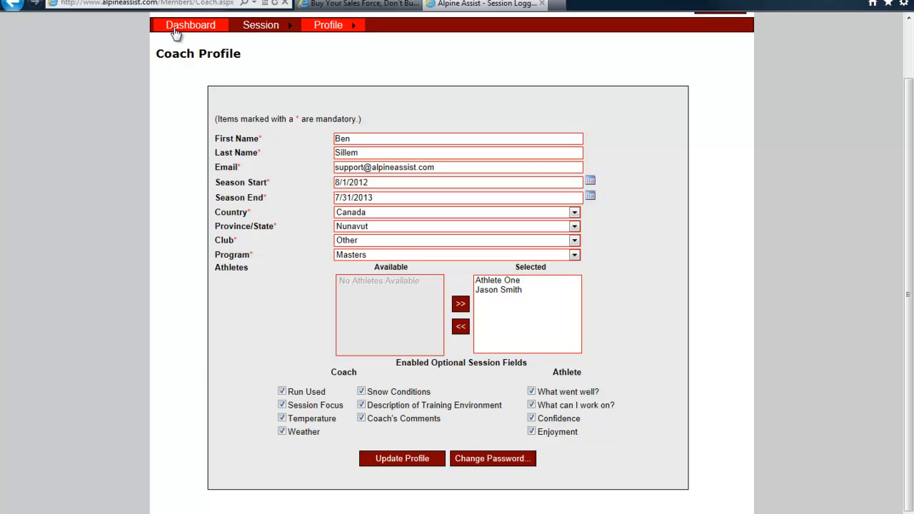
pyautogui.scroll(-3, 120, 192)
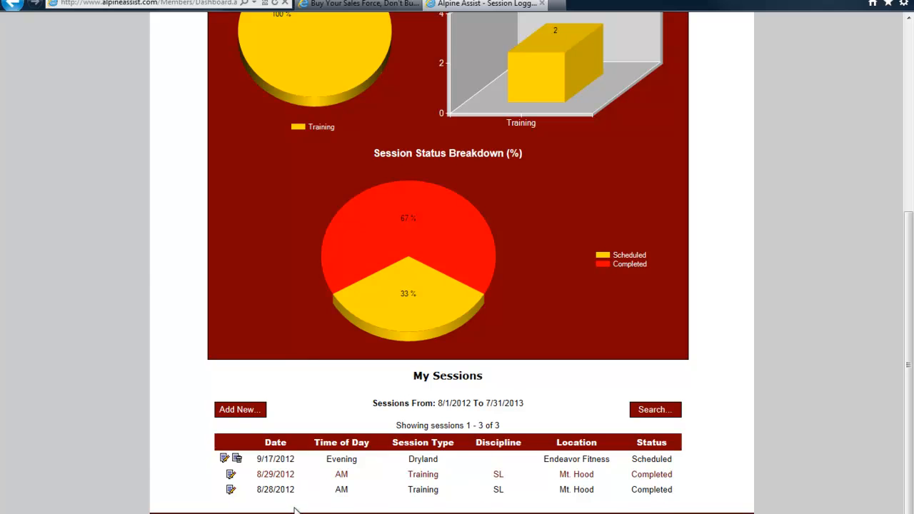
pyautogui.click(231, 490)
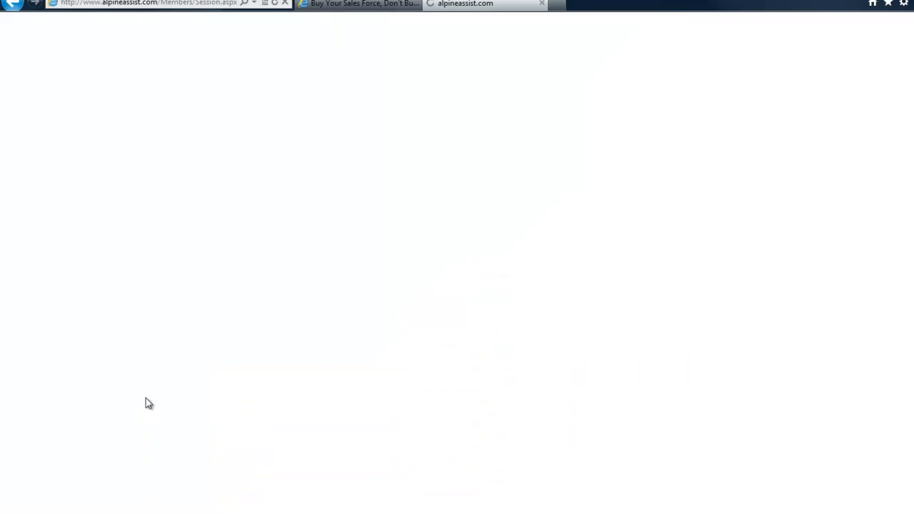
pyautogui.scroll(-5, 137, 304)
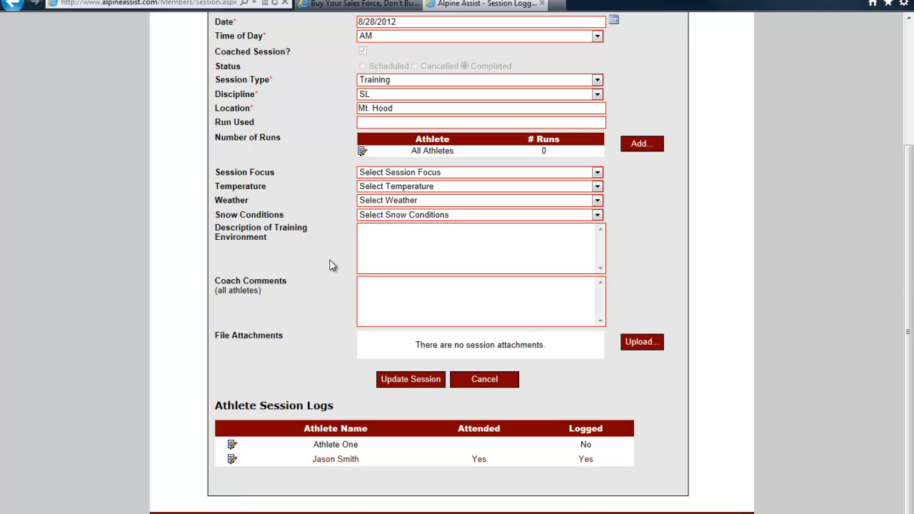
# Step: Add a number-of-runs entry of 10 for all athletes to the training session
pyautogui.scroll(2, 331, 265)
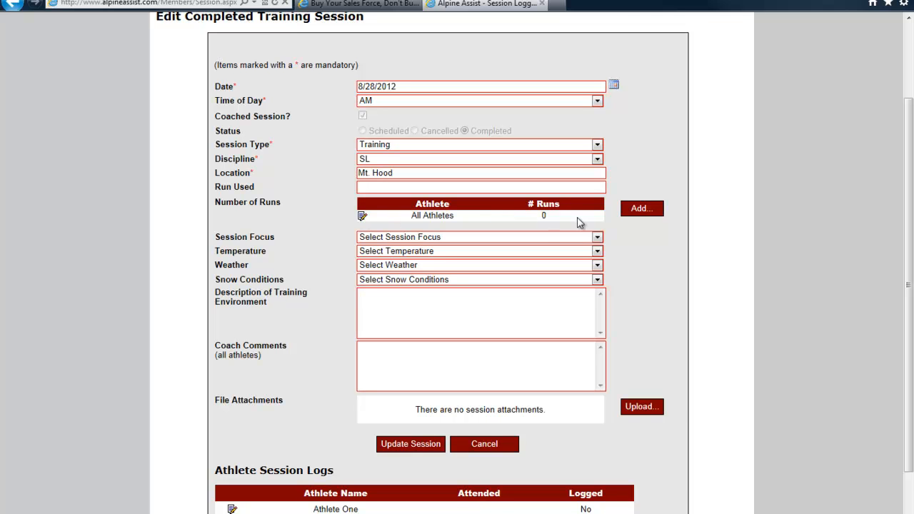
pyautogui.click(642, 210)
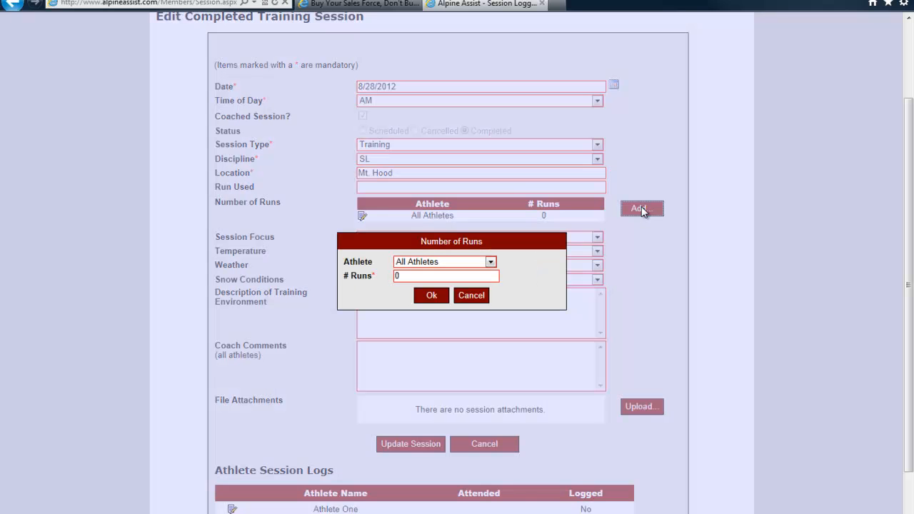
pyautogui.click(490, 263)
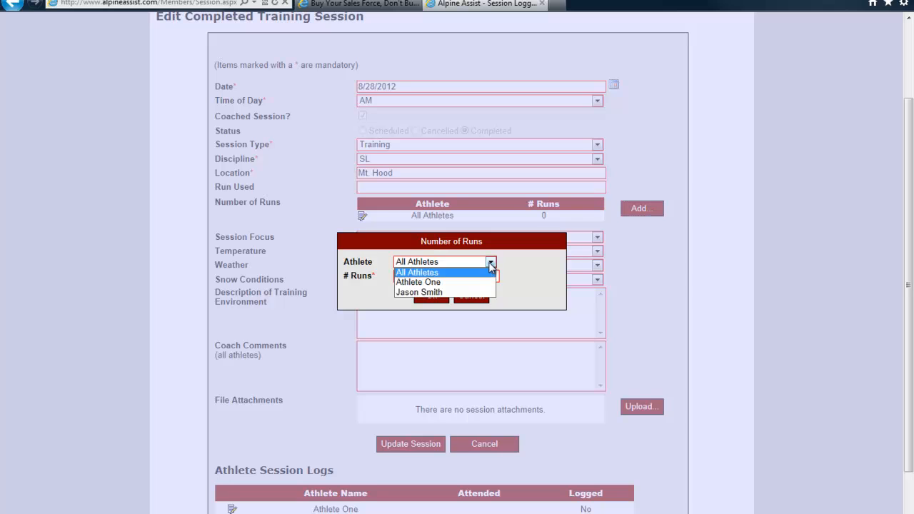
pyautogui.click(490, 264)
pyautogui.press('Tab')
pyautogui.write('15')
pyautogui.click(431, 295)
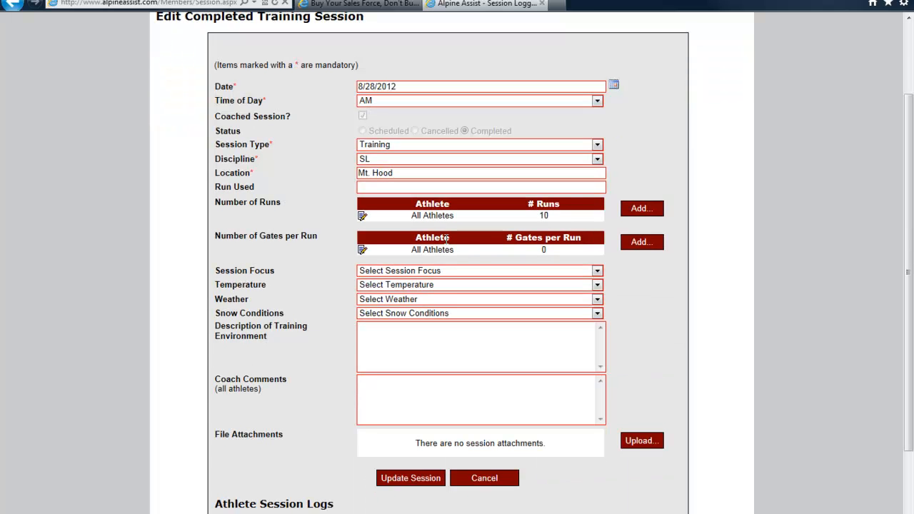
# Step: Add a number-of-gates-per-run entry of 35 for all athletes
pyautogui.click(642, 243)
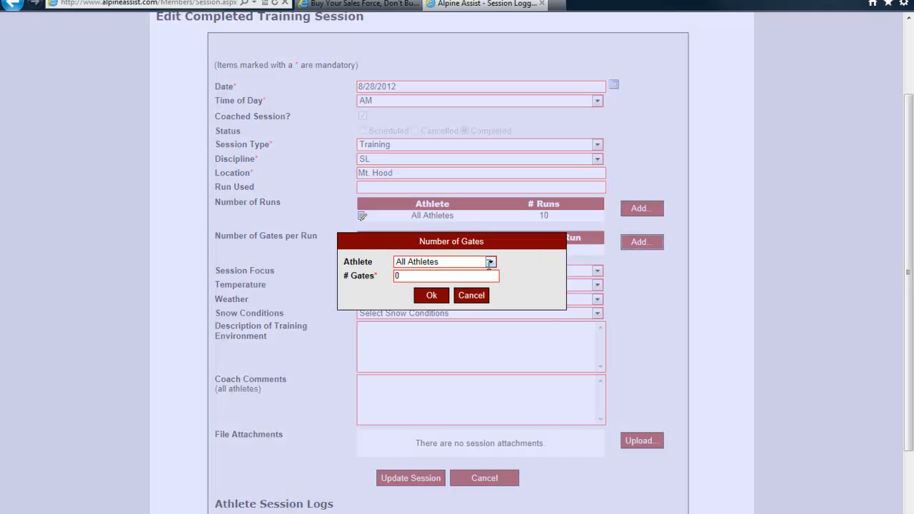
pyautogui.click(374, 277)
pyautogui.write('35')
pyautogui.click(431, 295)
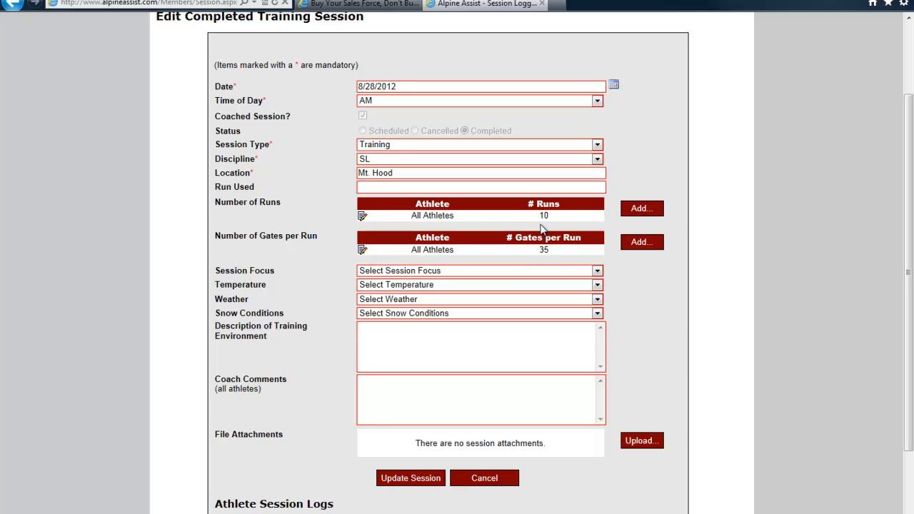
# Step: Set the session focus to Agility and the temperature to Between 0C to +10C
pyautogui.click(597, 271)
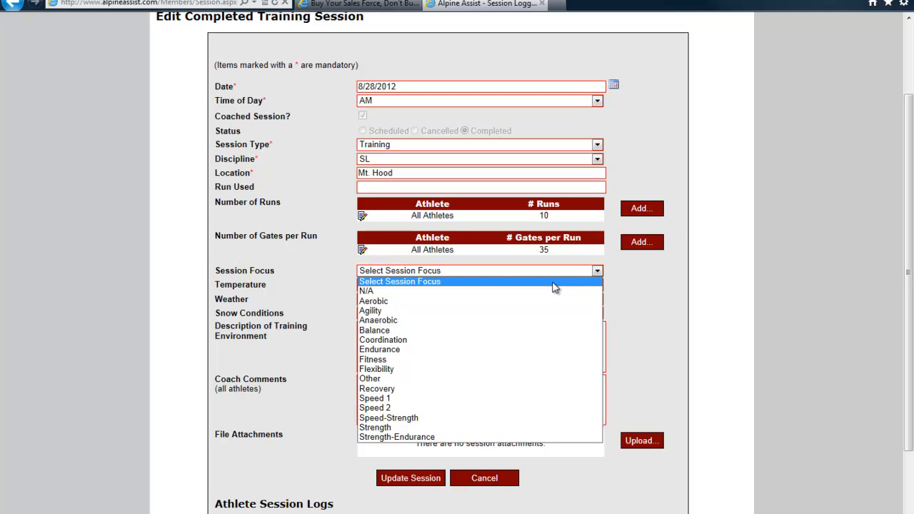
pyautogui.click(423, 311)
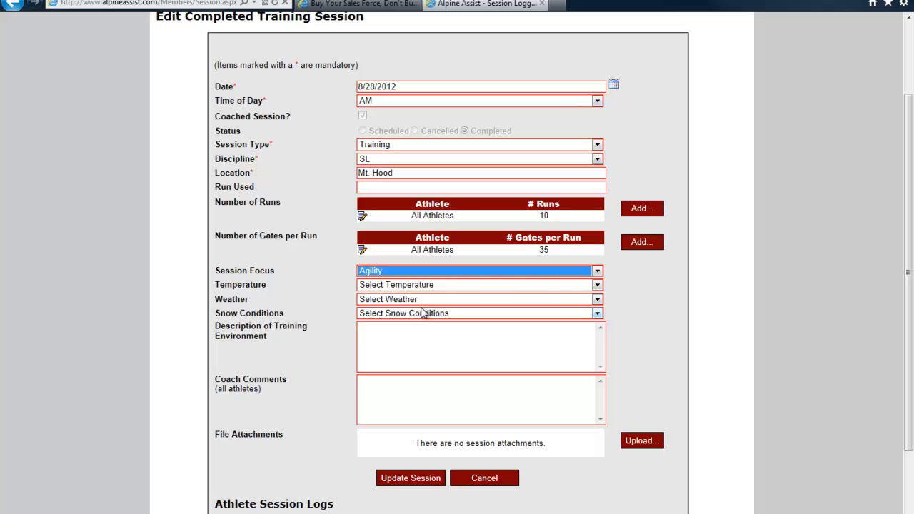
pyautogui.click(597, 286)
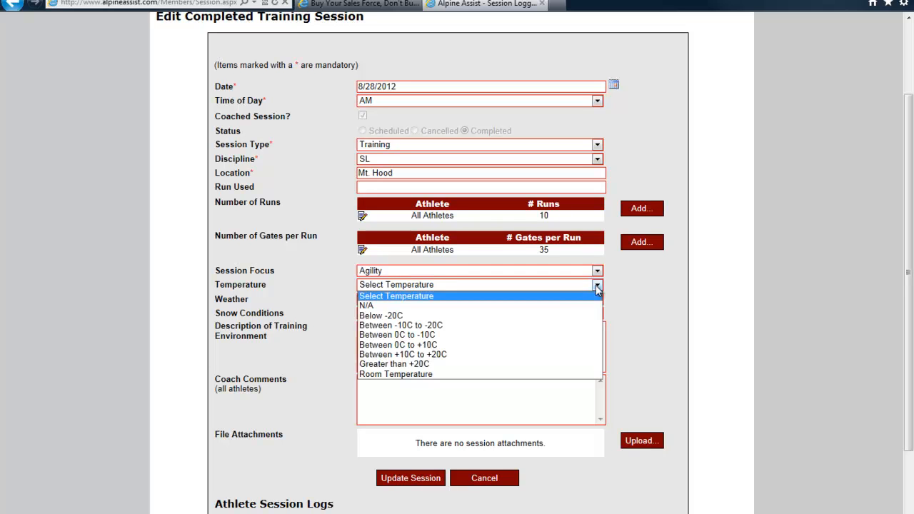
pyautogui.click(496, 348)
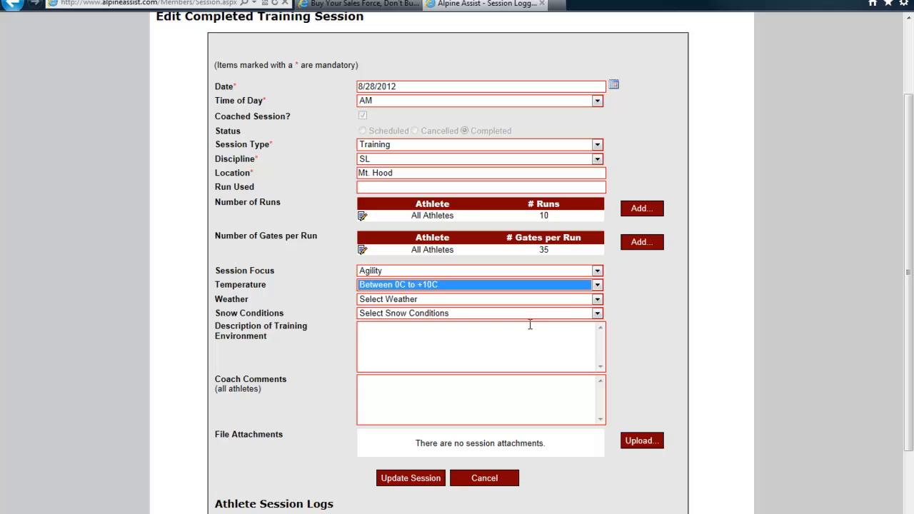
# Step: Set the session's weather to Sunny and its snow conditions to Soft
pyautogui.click(597, 300)
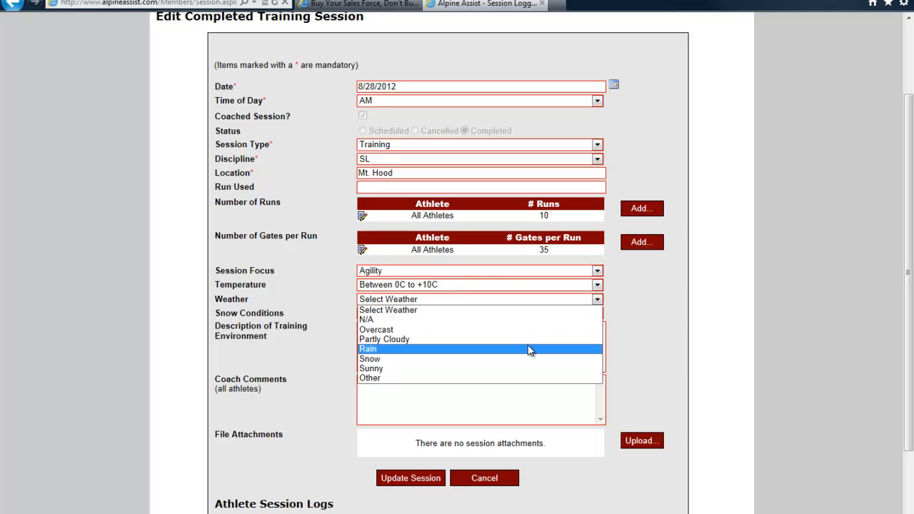
pyautogui.click(520, 368)
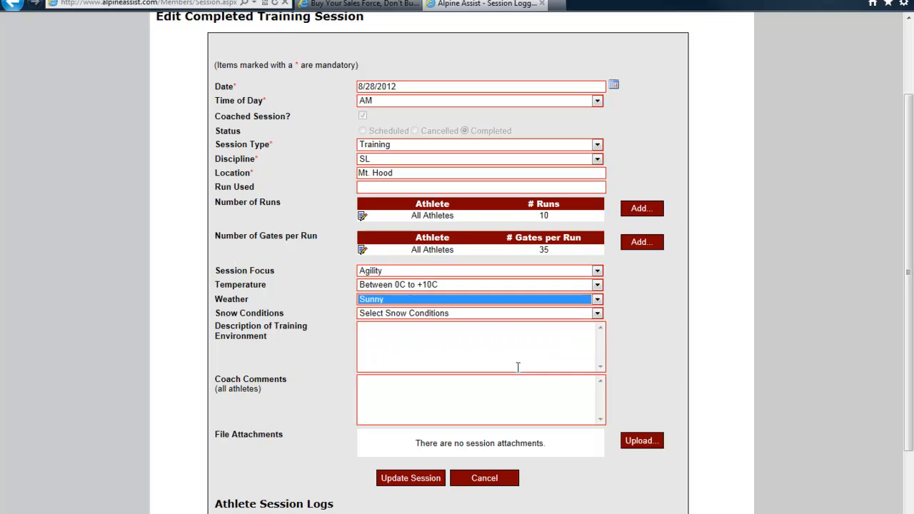
pyautogui.click(599, 314)
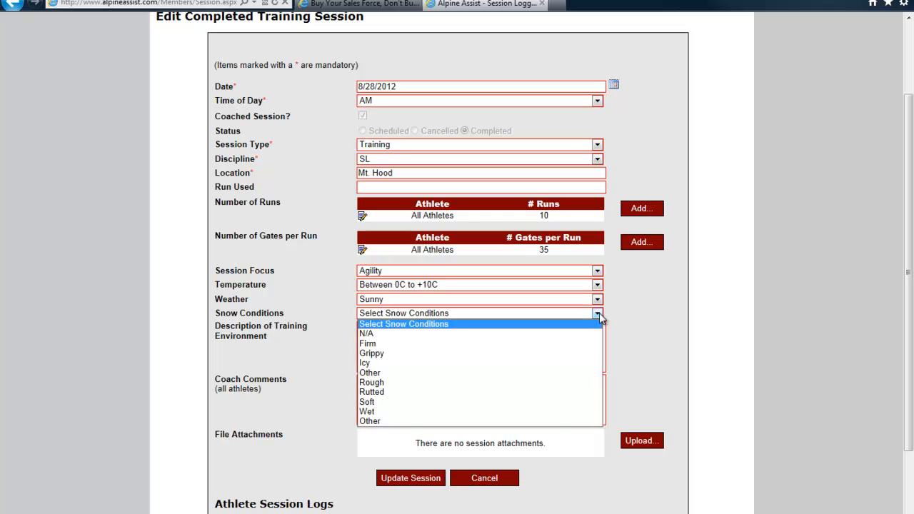
pyautogui.click(506, 402)
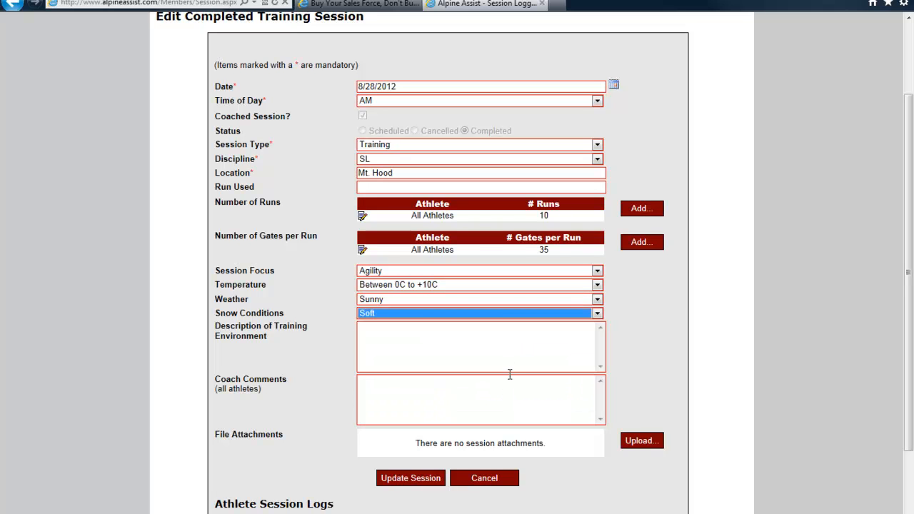
# Step: Describe the training environment as "Set open SL stubby course. 6m vertical, 2m offset."
pyautogui.click(476, 339)
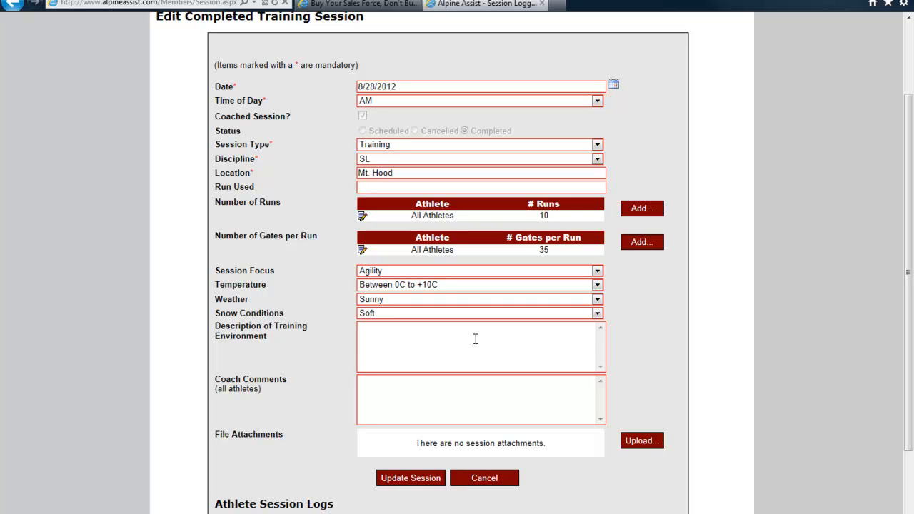
pyautogui.write('Set open SL stubby course. ')
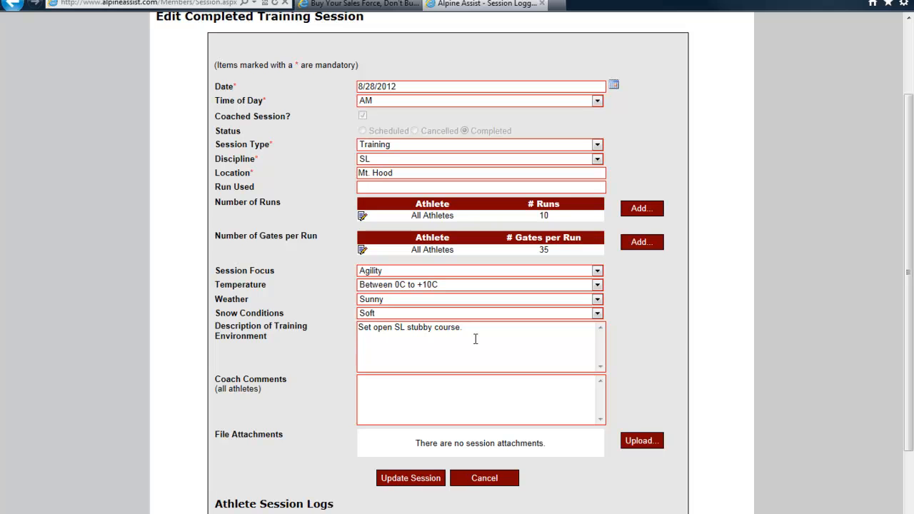
pyautogui.write('6m vertical, 2m offset.')
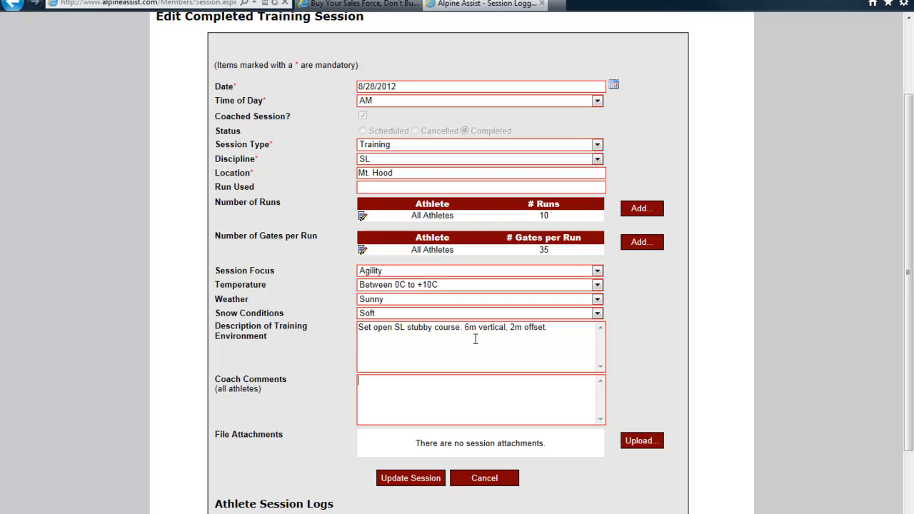
# Step: Enter the coach comments for all athletes: "Good session today. Solid work. Work on engaging edges above fallline for new turn."
pyautogui.click(364, 400)
pyautogui.write('Good session today. Solid work. Ke')
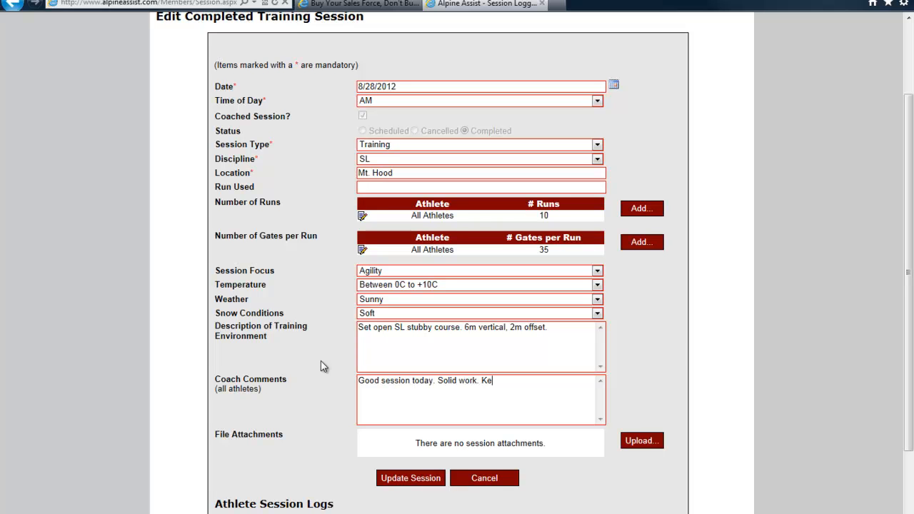
pyautogui.press('BackSpace')
pyautogui.press('BackSpace')
pyautogui.write('WOR')
pyautogui.press('BackSpace')
pyautogui.press('BackSpace')
pyautogui.press('BackSpace')
pyautogui.write('ork on engaging edges')
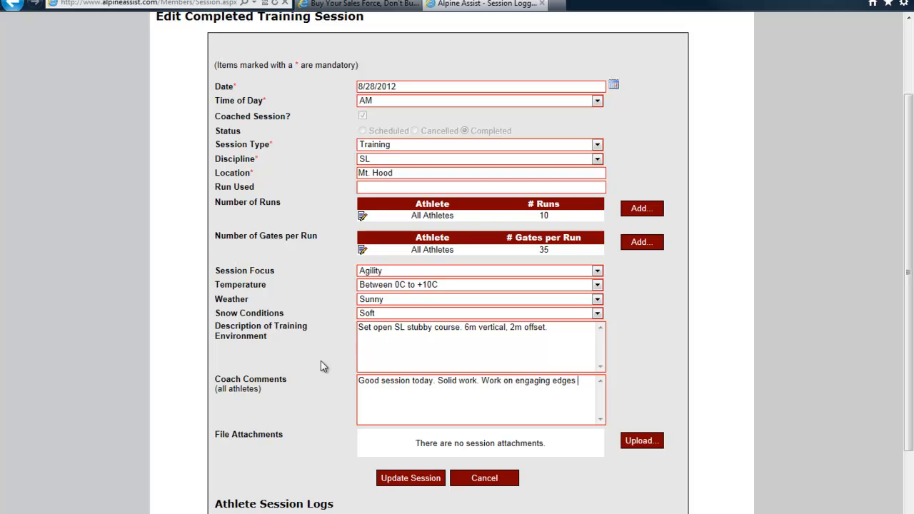
pyautogui.write(' above fallline for new turn.')
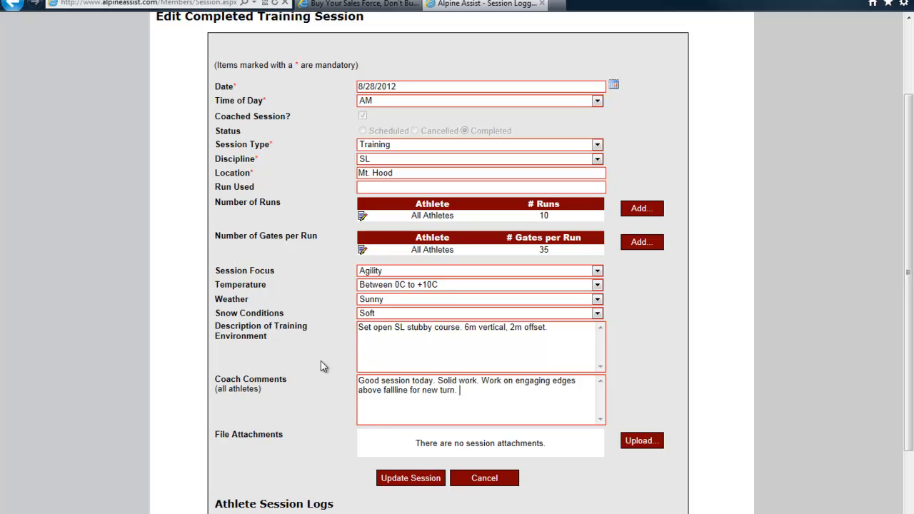
# Step: Save the changes made to the completed training session
pyautogui.click(411, 479)
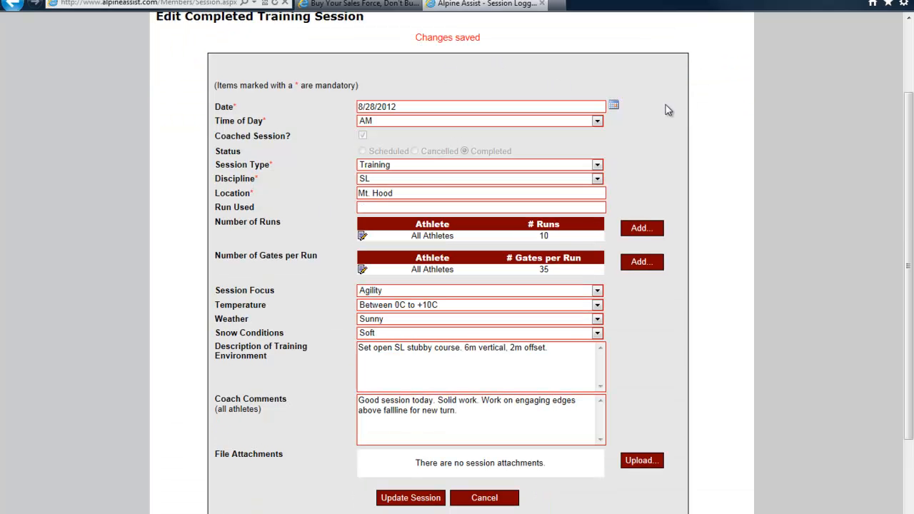
pyautogui.scroll(-1, 667, 109)
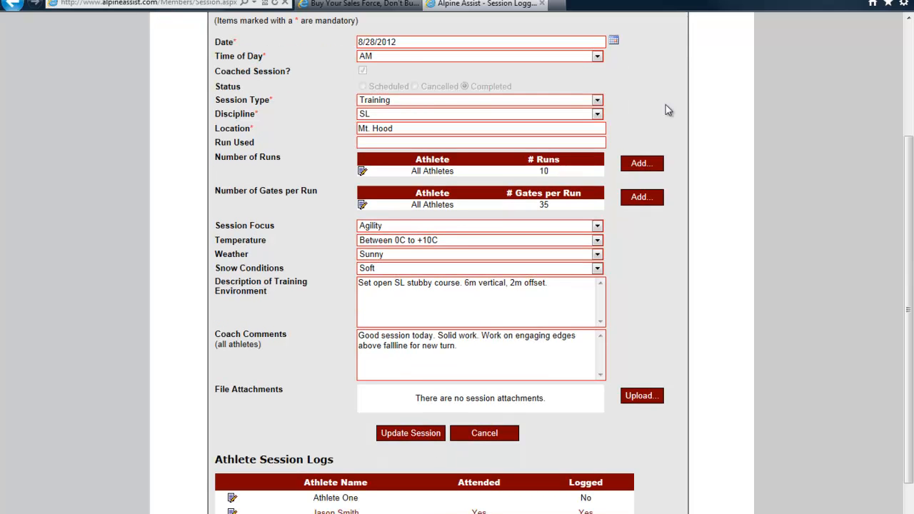
pyautogui.scroll(-1, 97, 446)
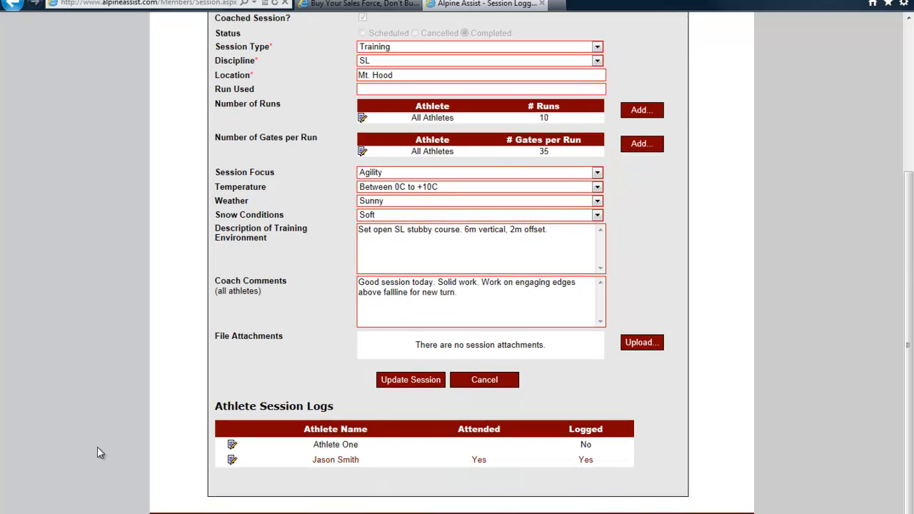